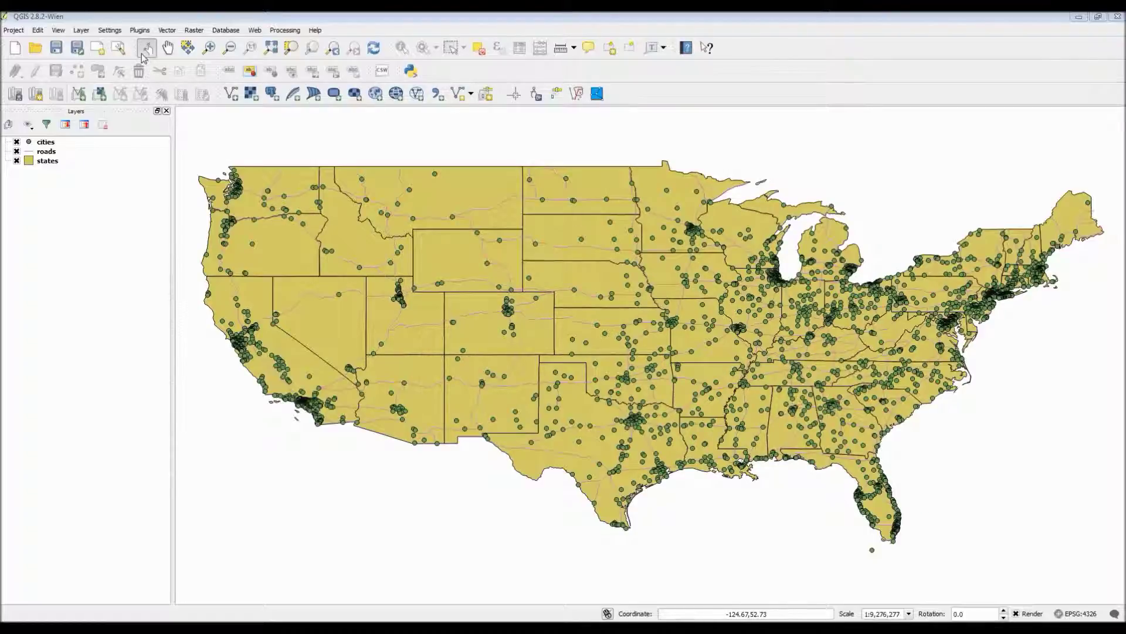
Nudge the continental US map slightly so the western states sit more centrally
click(154, 20)
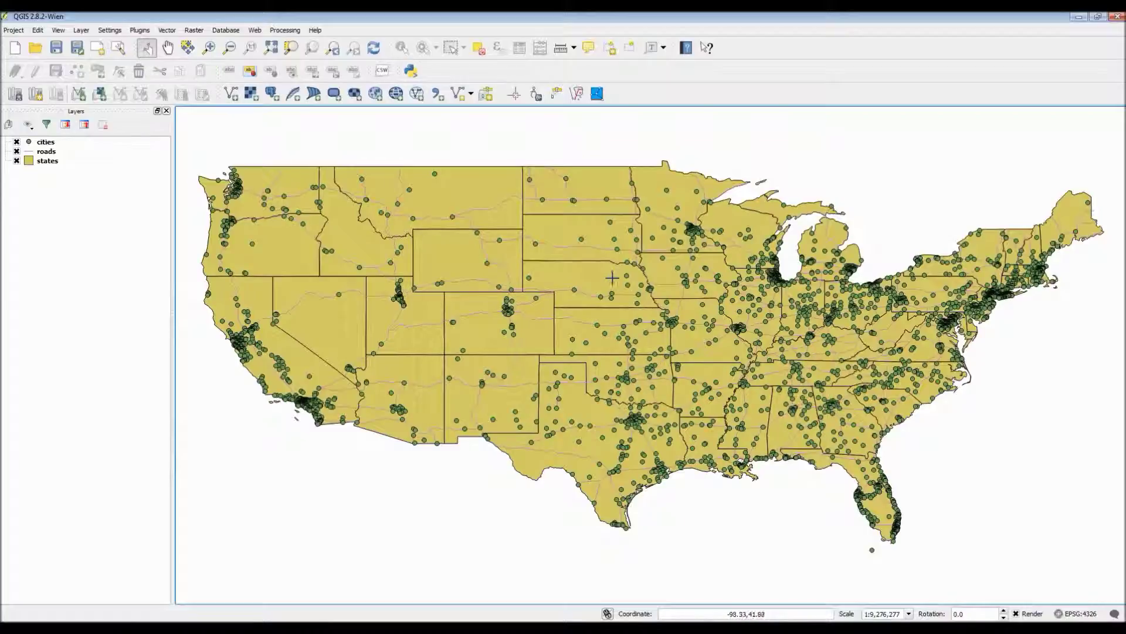
mouse_move(612, 278)
mouse_down()
mouse_move(593, 199)
mouse_move(587, 274)
mouse_move(615, 397)
mouse_move(760, 327)
mouse_move(806, 289)
mouse_move(731, 280)
mouse_move(411, 164)
mouse_move(457, 220)
mouse_move(552, 282)
mouse_move(605, 283)
mouse_up()
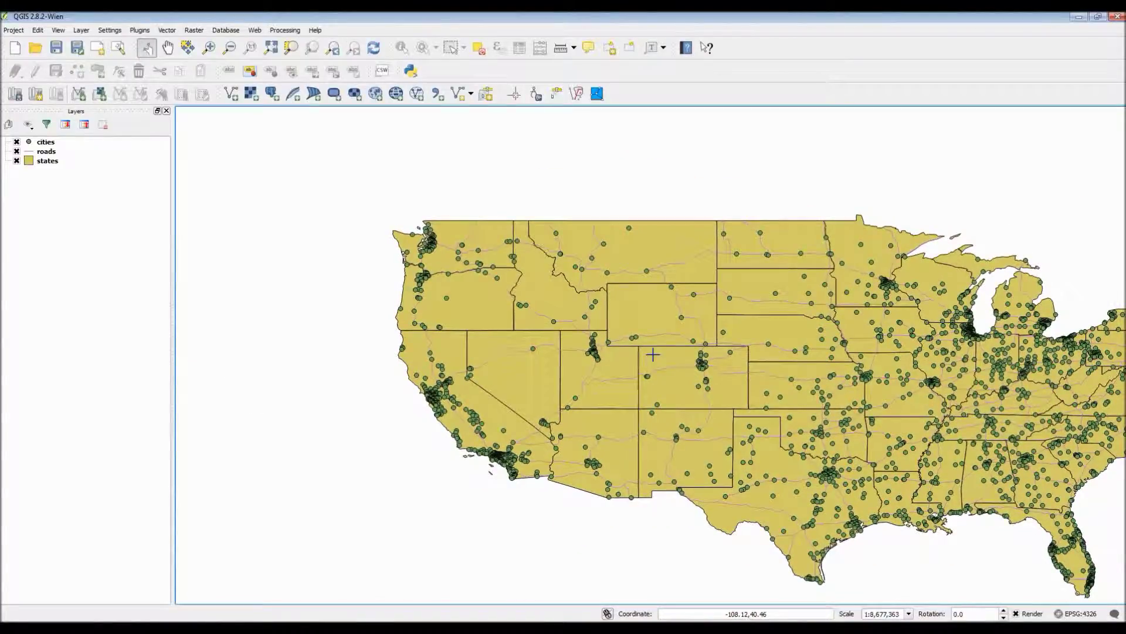
Zoom in and pan so Washington, Oregon and nearby northwest states fill the view at about 1:3,960,668
scroll(652, 354, up, 1)
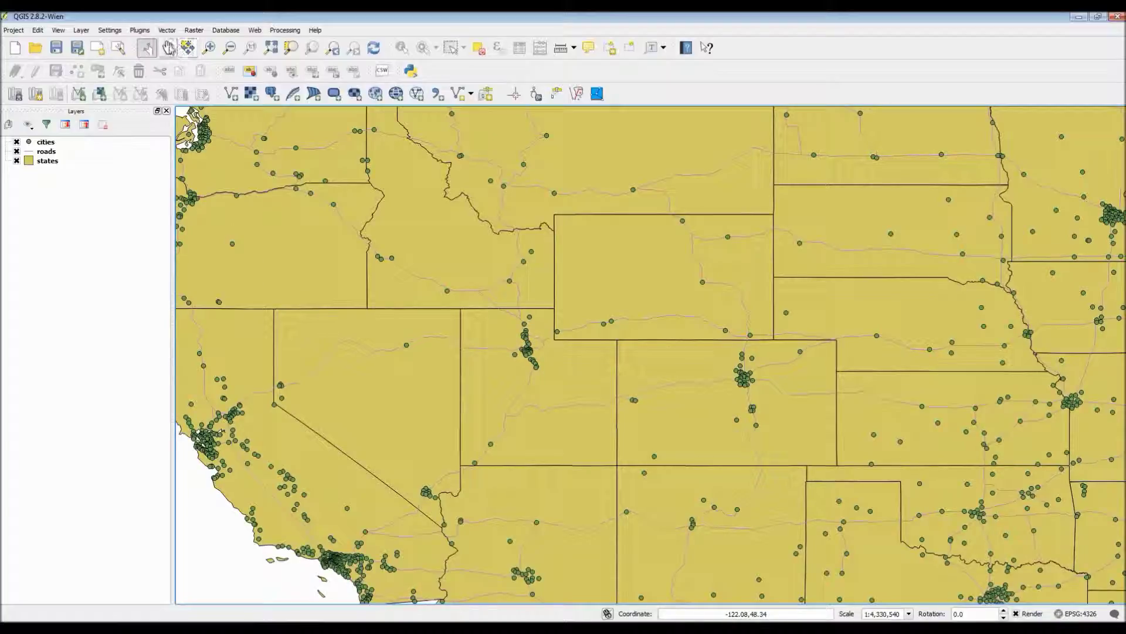
click(169, 48)
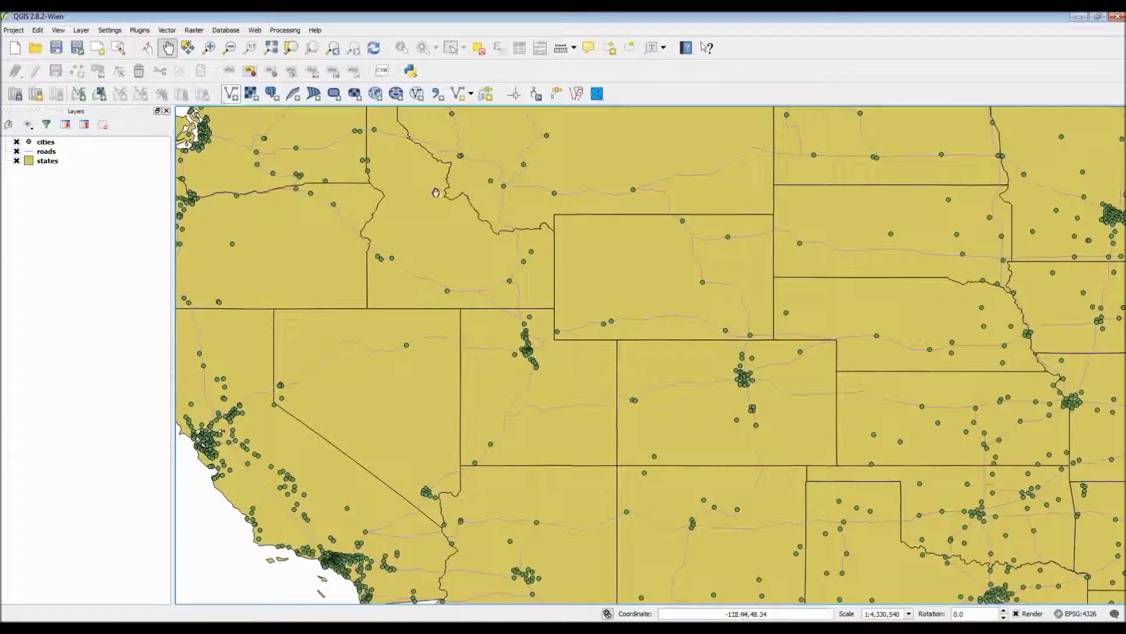
drag(679, 358, 533, 161)
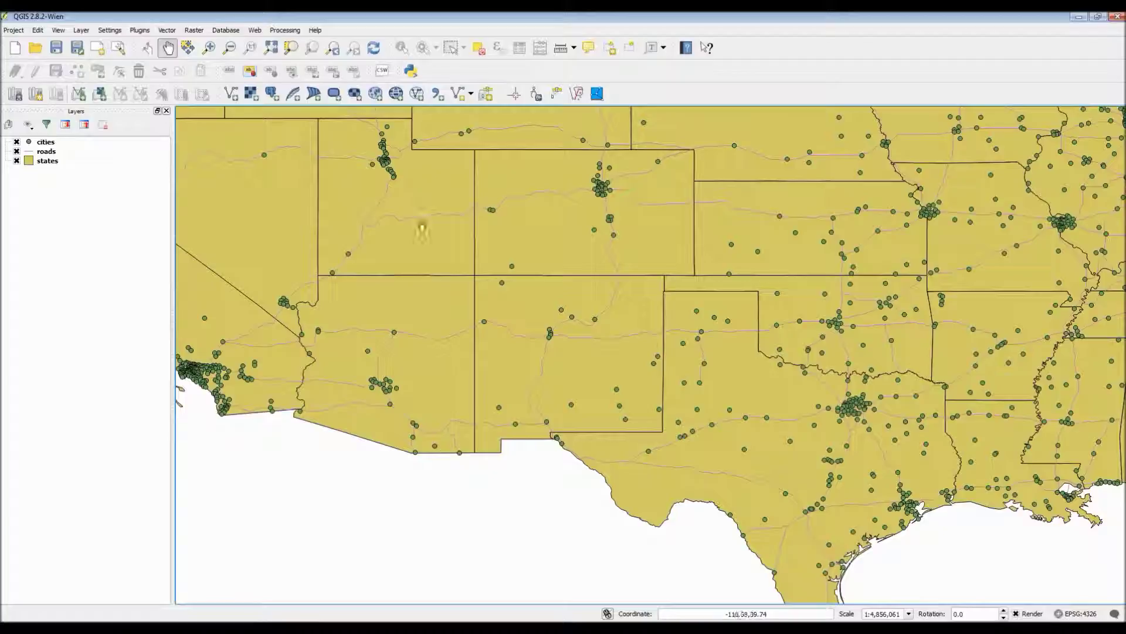
drag(262, 219, 633, 306)
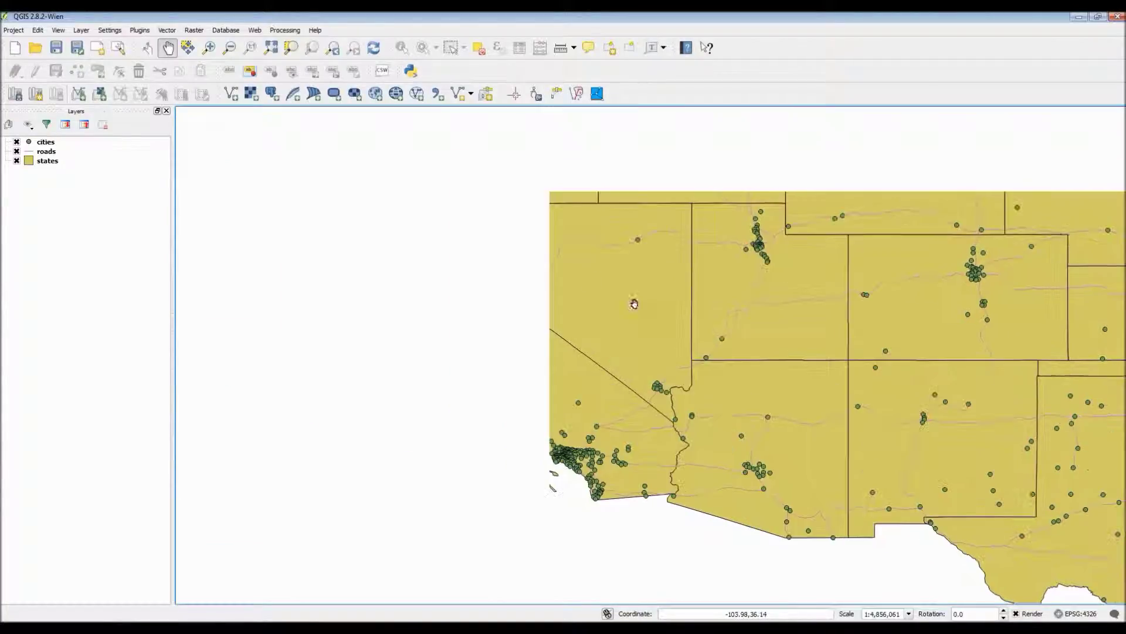
drag(502, 215, 490, 456)
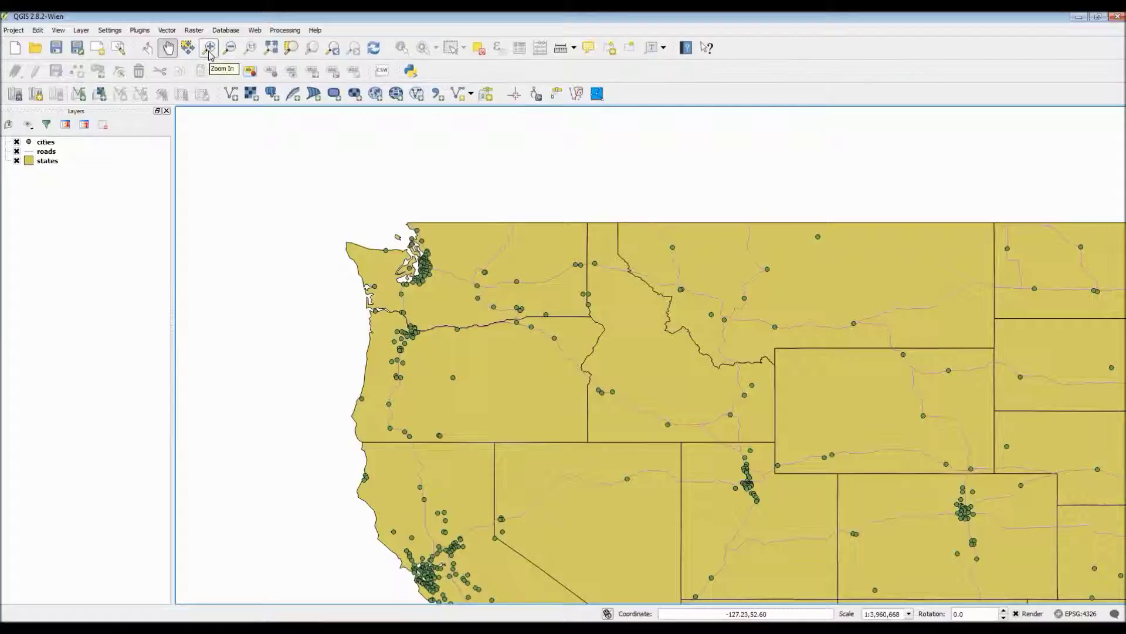
Box-zoom in on western Washington and shift the view onto Puget Sound
click(210, 49)
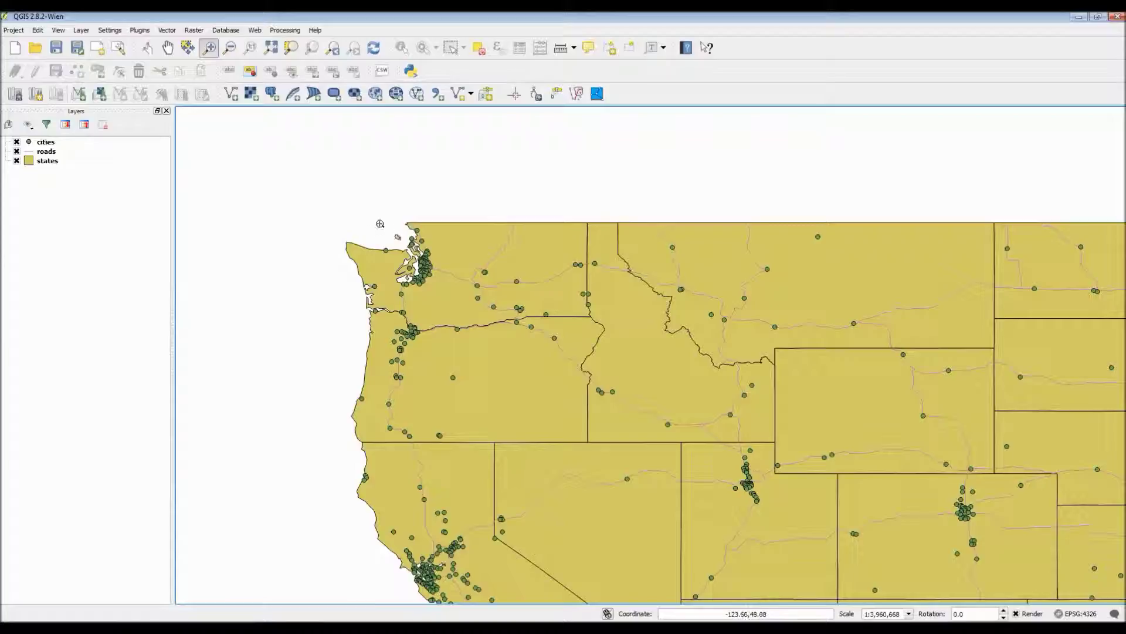
drag(369, 214, 460, 308)
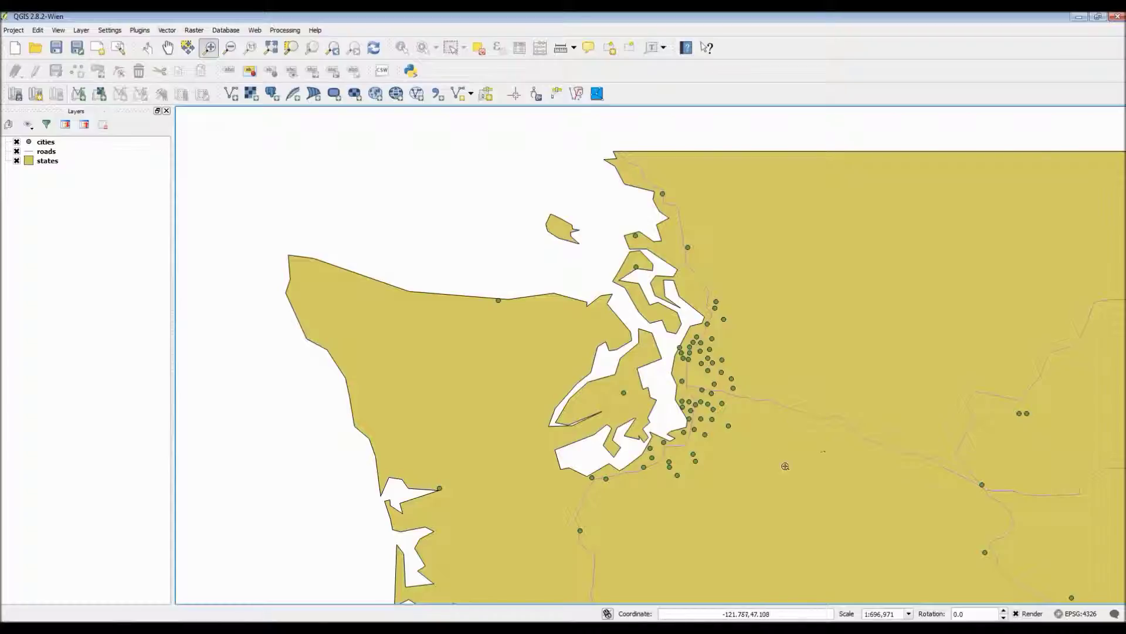
drag(824, 451, 731, 392)
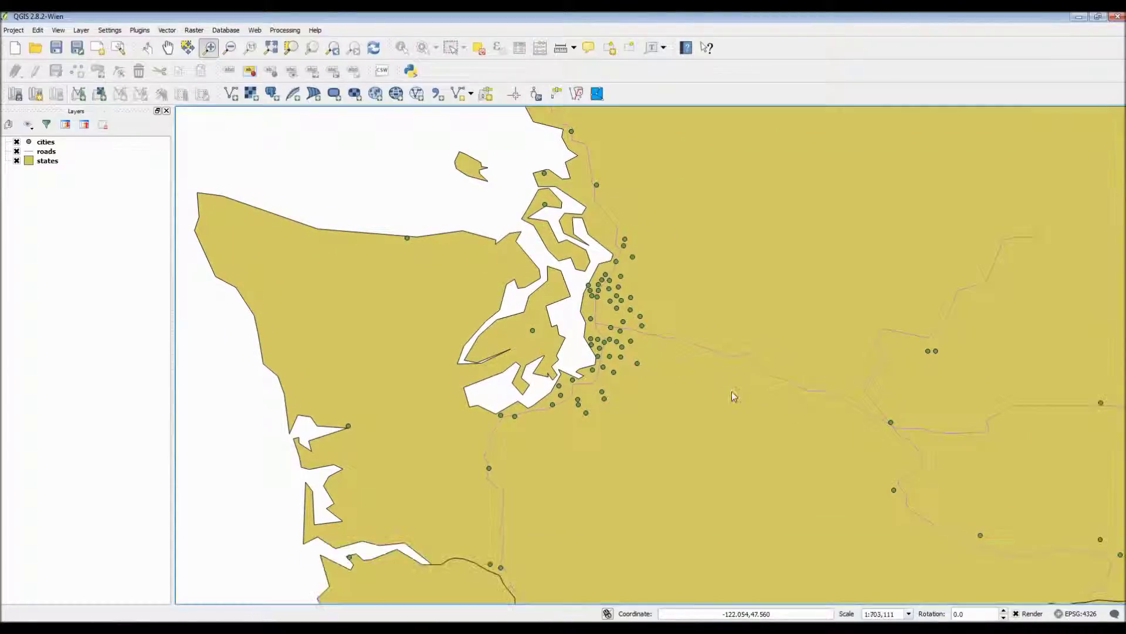
Box-zoom back out, then return to the full continental US extent at about 1:9,276,277
right_click(229, 51)
click(229, 48)
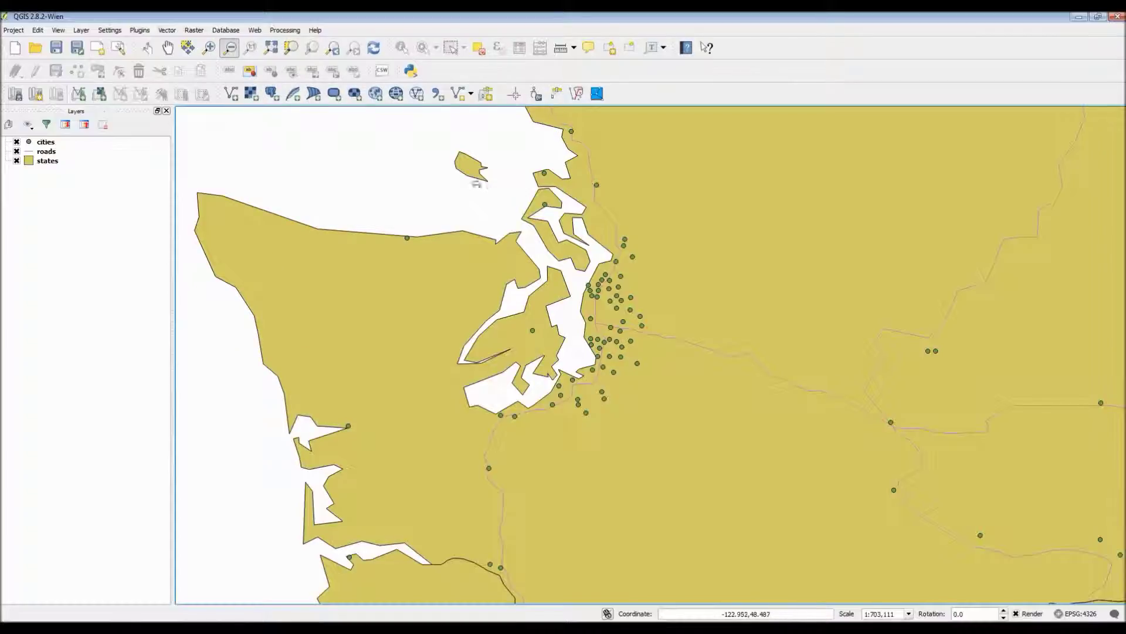
drag(270, 129, 1089, 586)
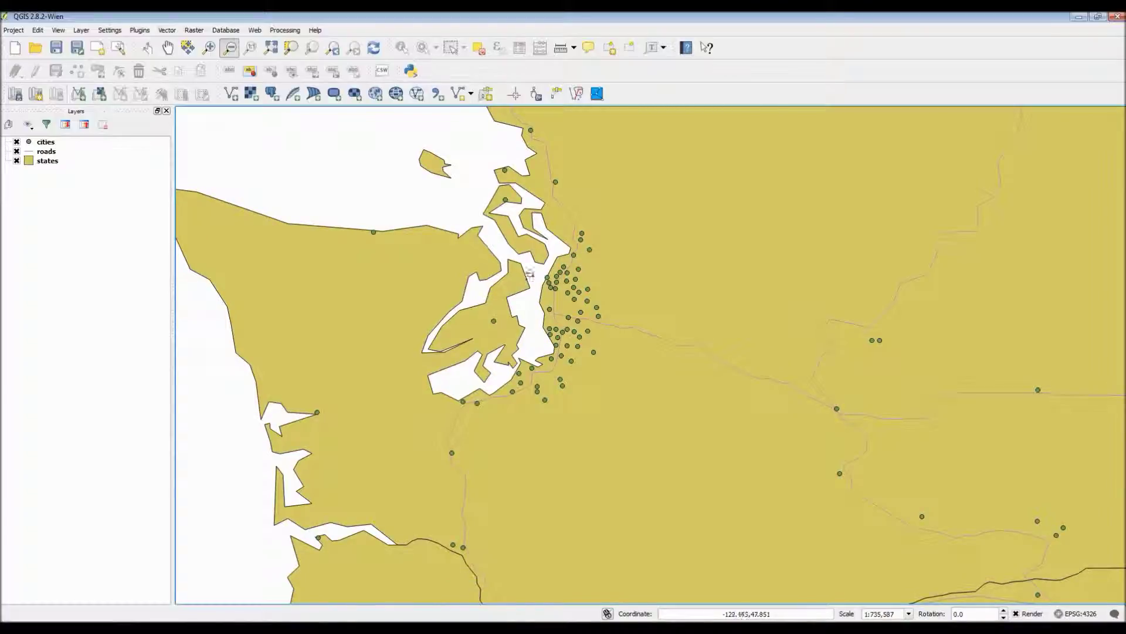
drag(291, 138, 1071, 604)
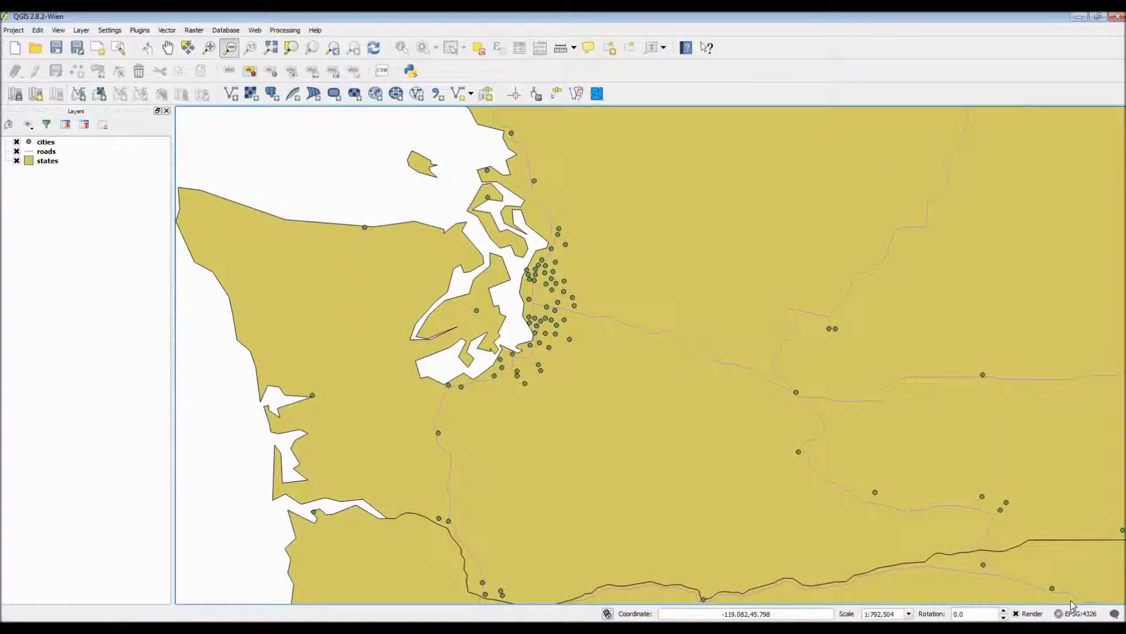
click(271, 51)
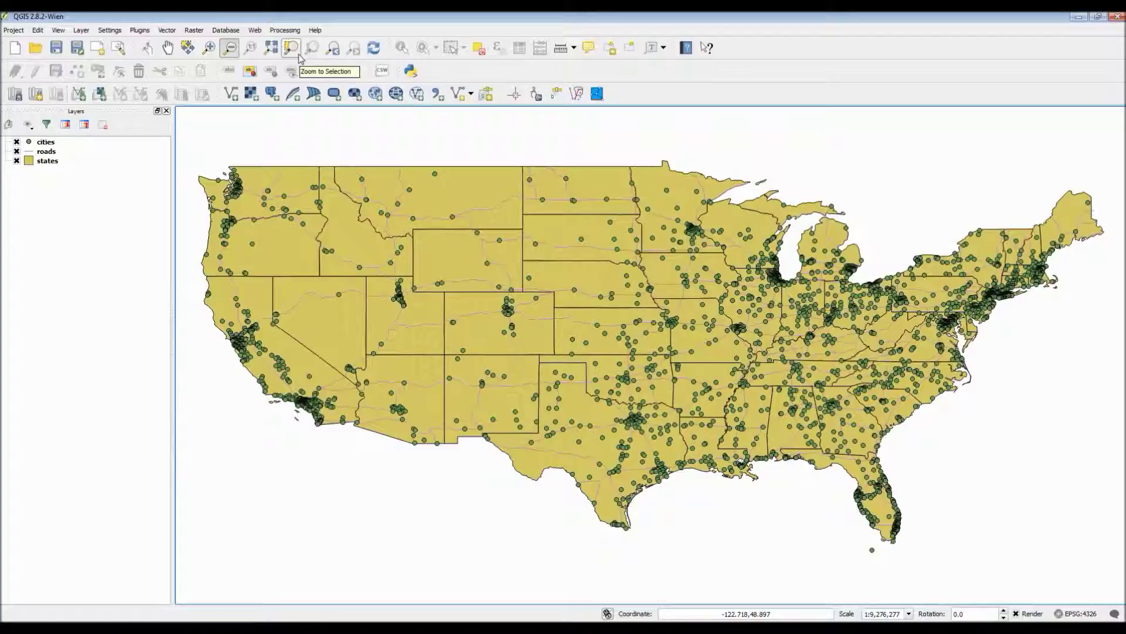
Step back to the previous Washington view, forward to the full US extent, and redraw the map
click(338, 56)
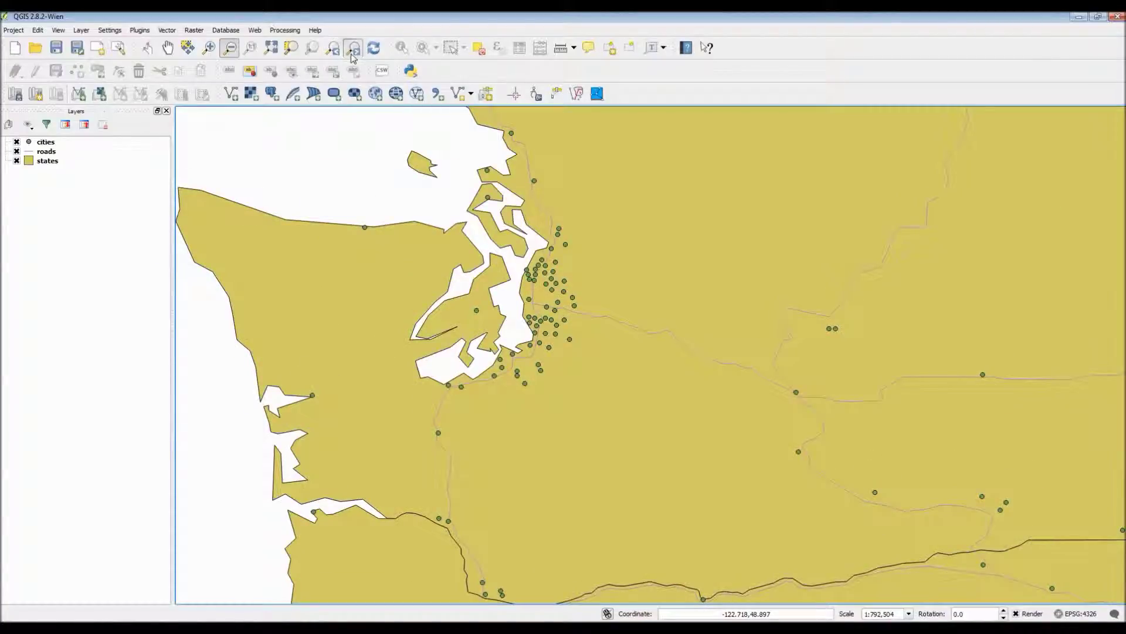
click(354, 55)
click(376, 54)
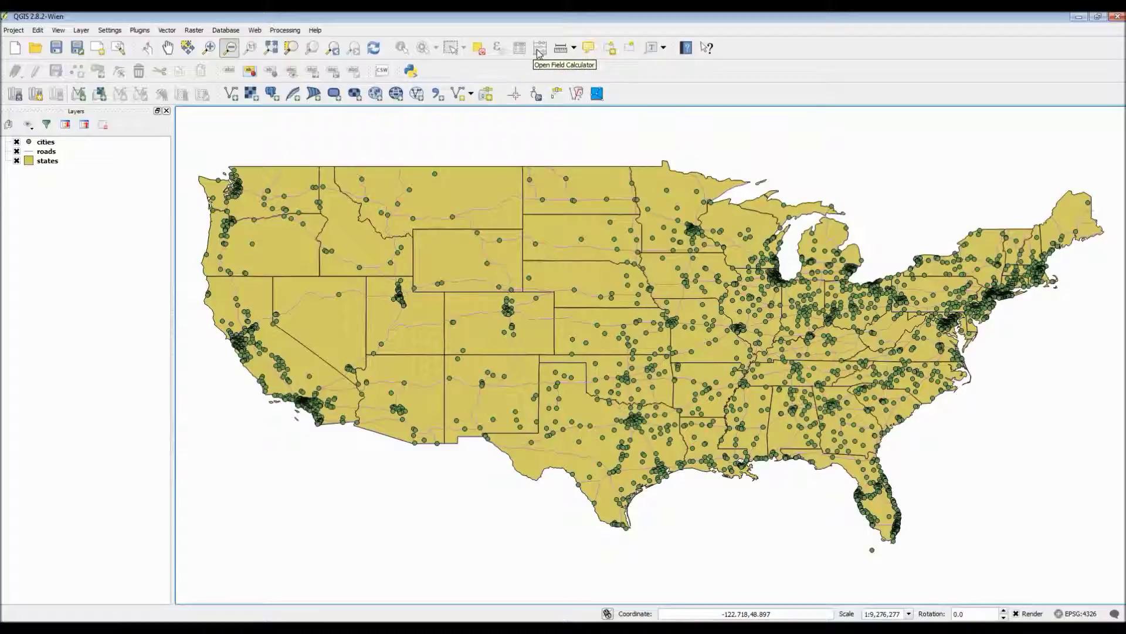
click(575, 50)
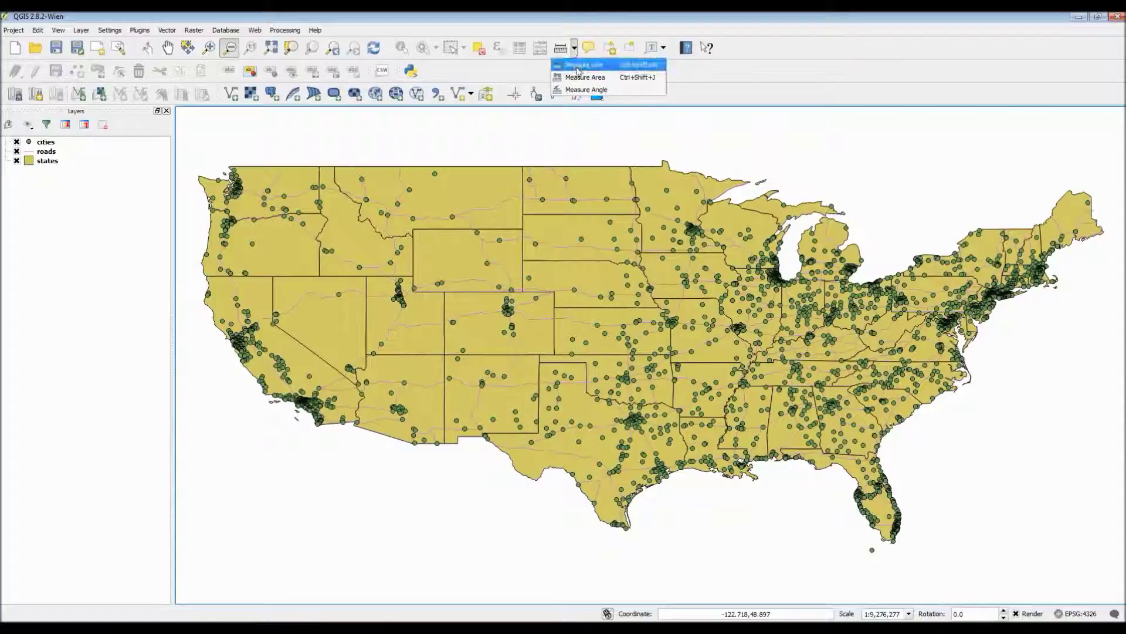
Zoom the map in on western Washington and Oregon at about 1:1,779,919
click(578, 66)
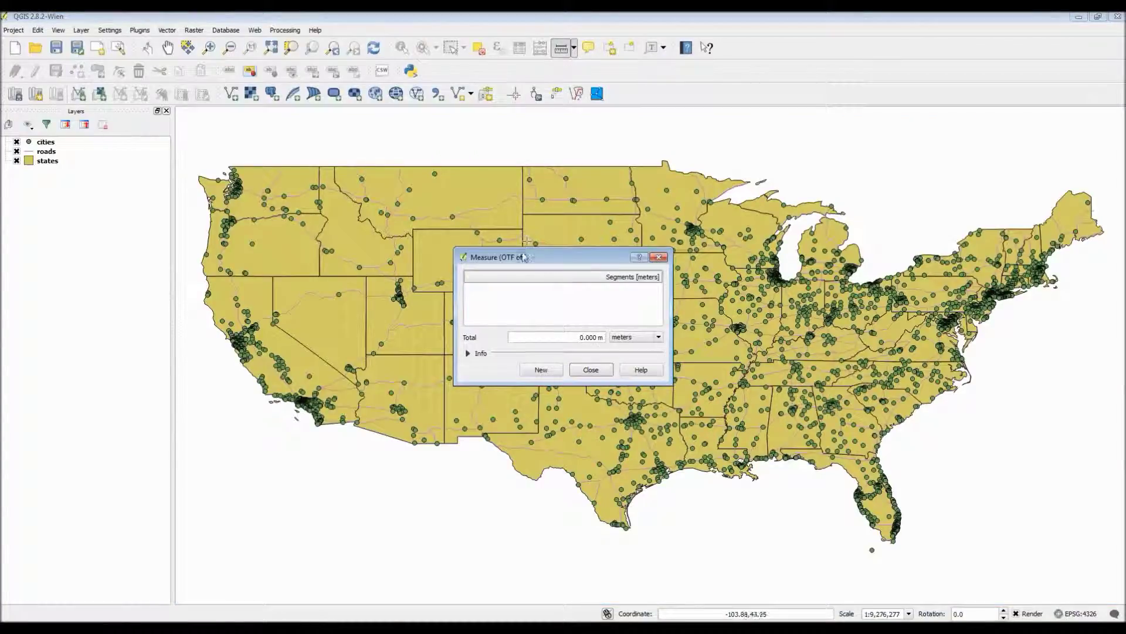
click(209, 48)
drag(194, 155, 280, 282)
drag(423, 139, 738, 601)
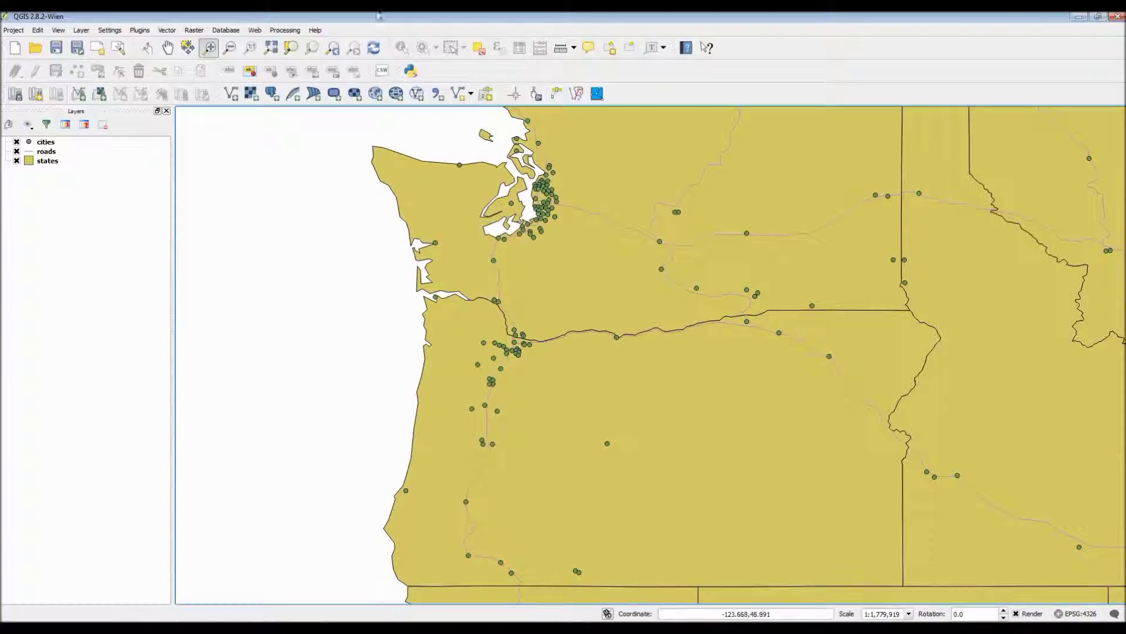
click(573, 48)
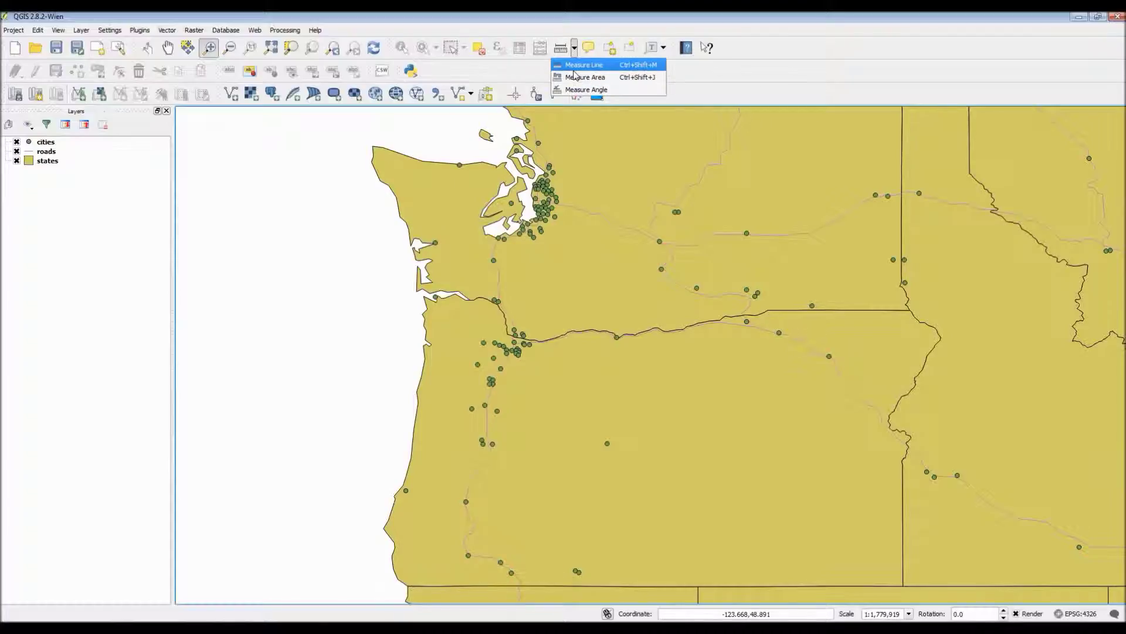
Start a line measurement, move the measure window aside, and place the line's points
click(578, 62)
drag(528, 257, 141, 251)
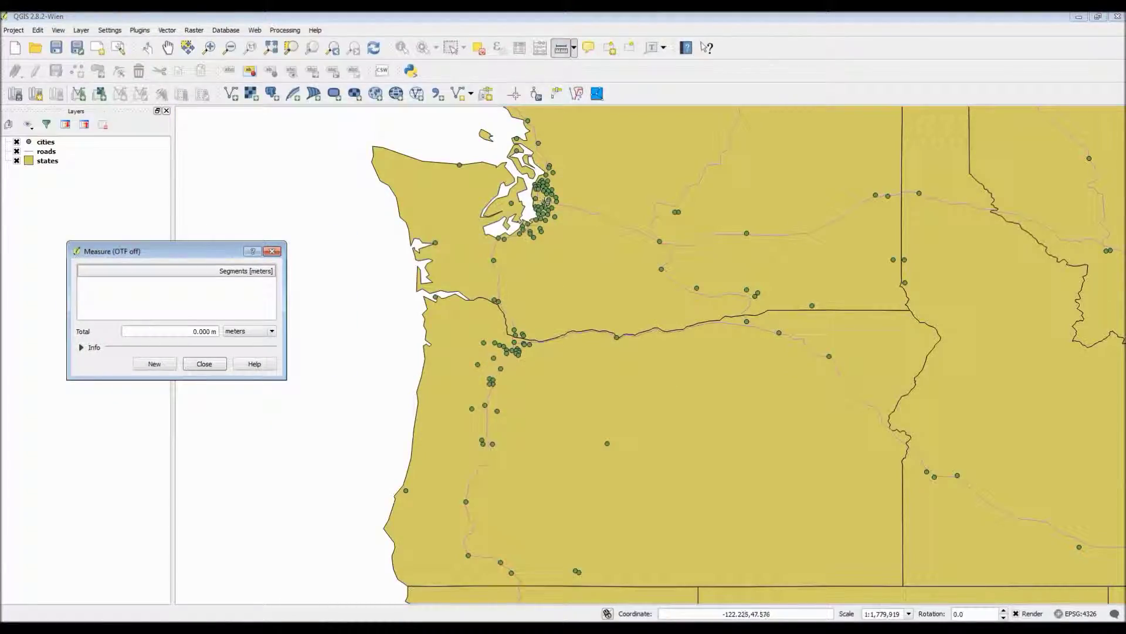
click(543, 203)
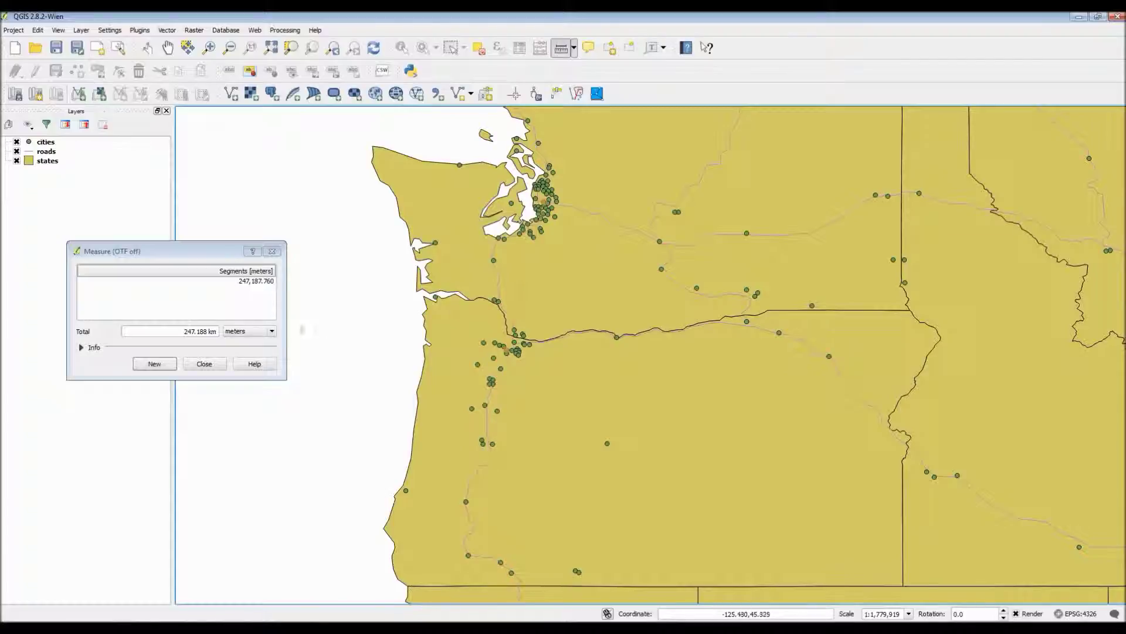
Switch measurement units to feet, review the calculation info, and close the measure window
click(254, 335)
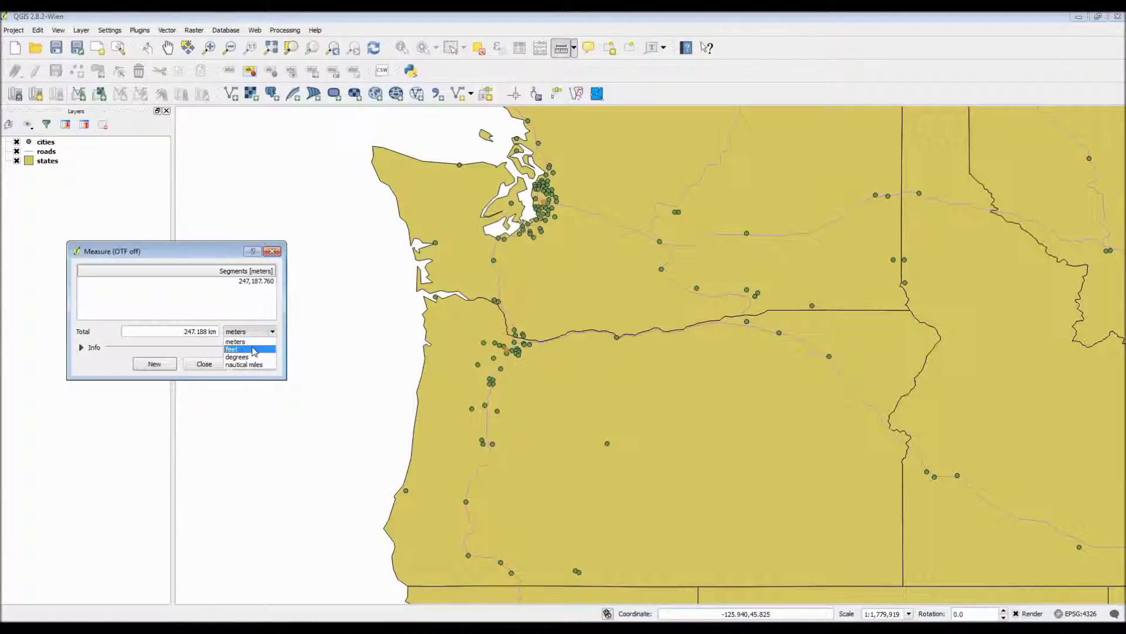
click(254, 350)
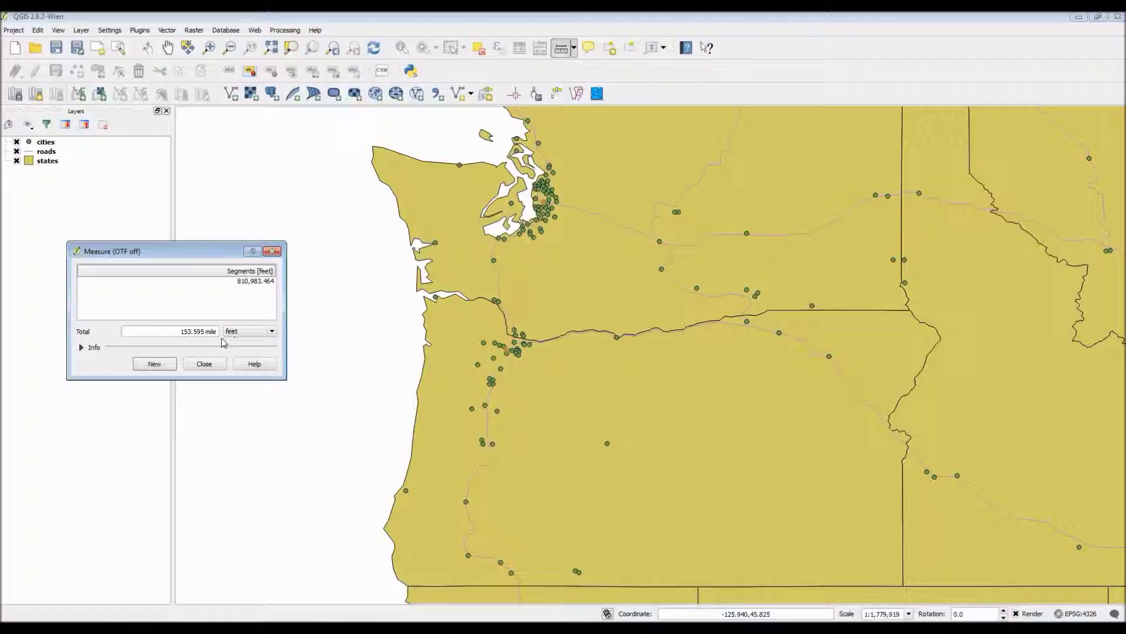
click(81, 347)
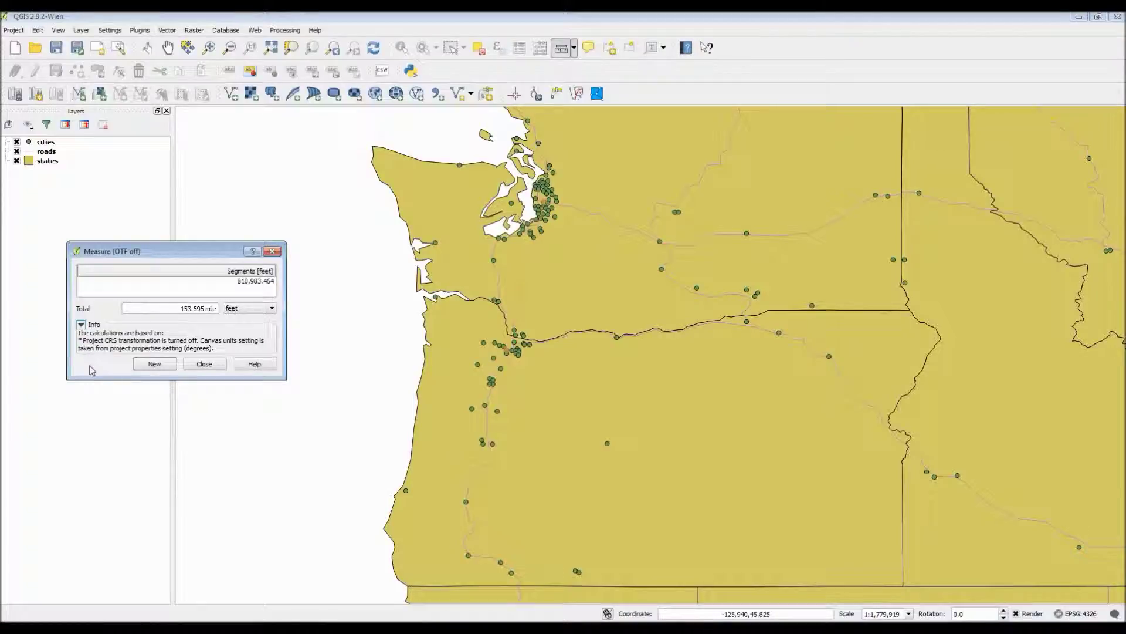
click(82, 325)
click(199, 360)
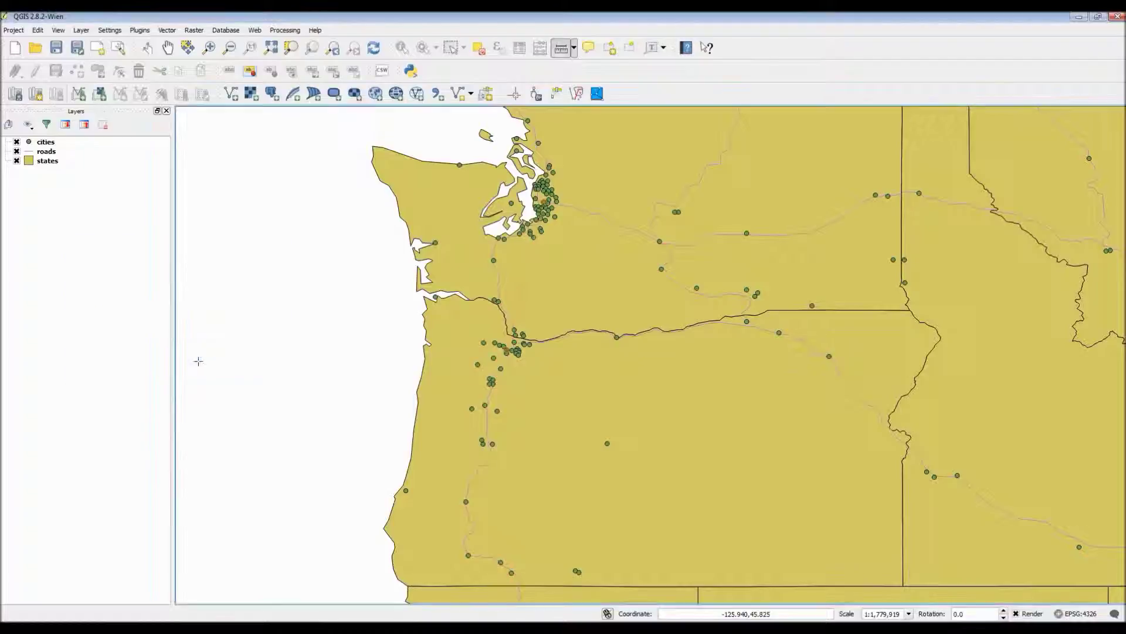
Return to the Pan Map tool and browse the Project and Edit menus
click(147, 48)
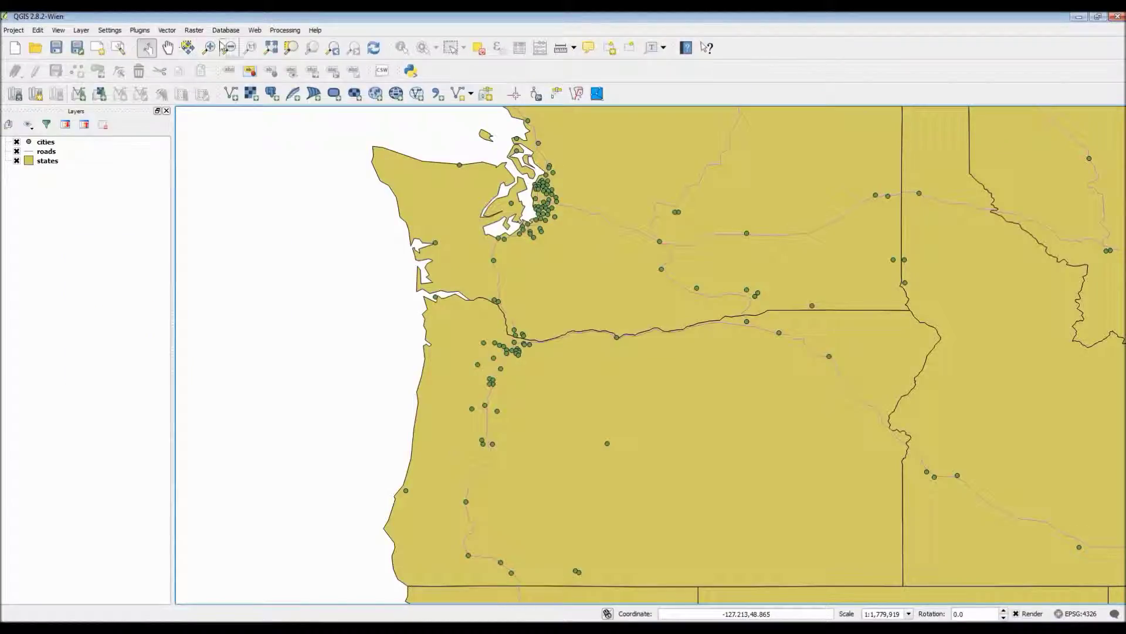
click(13, 29)
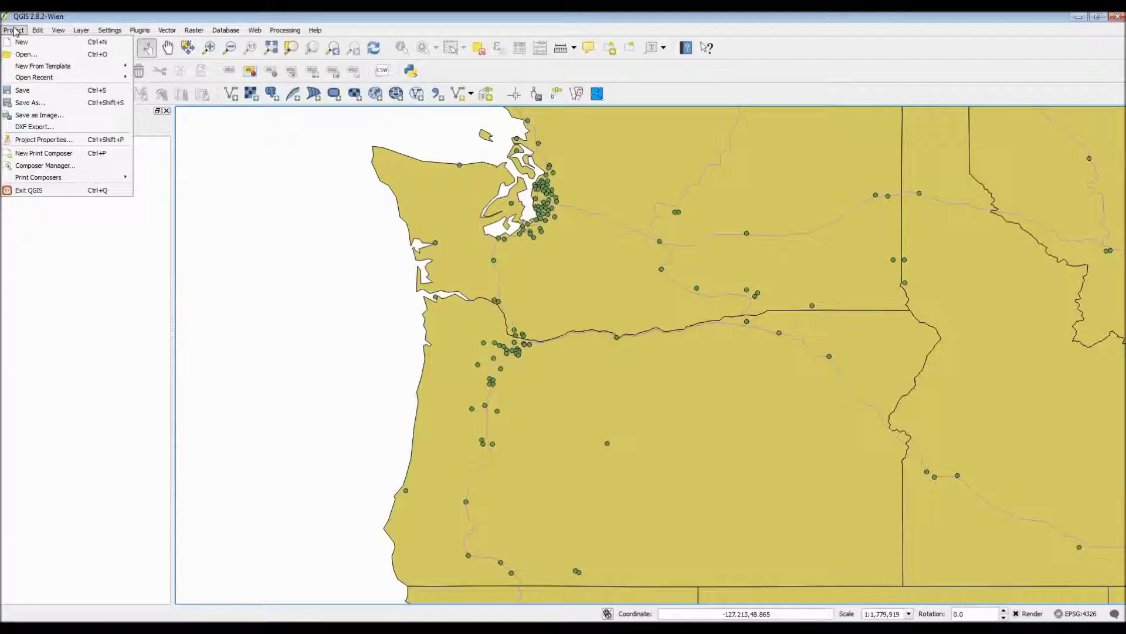
click(13, 30)
click(39, 30)
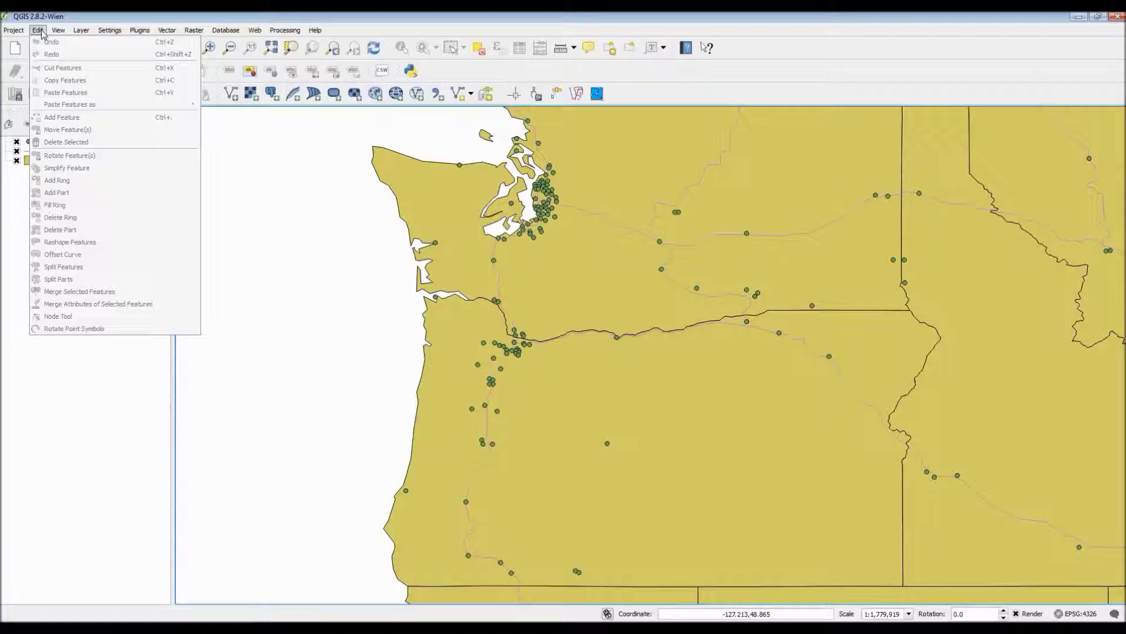
Browse the remaining menus through Help, then bring up the panels and toolbars list
mouse_move(64, 34)
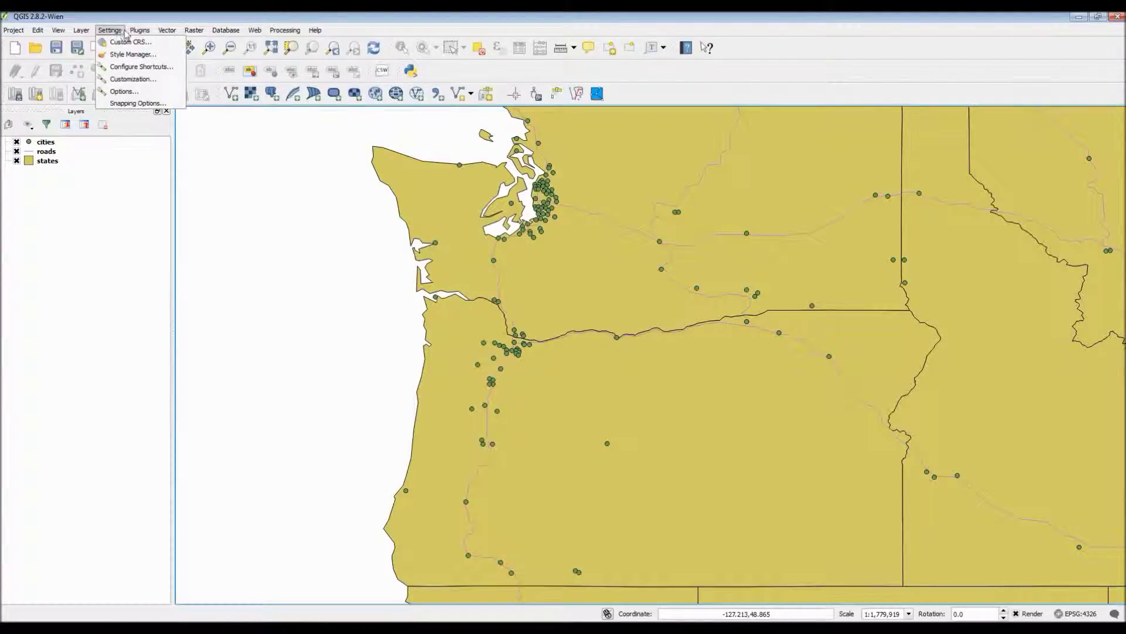
mouse_move(148, 33)
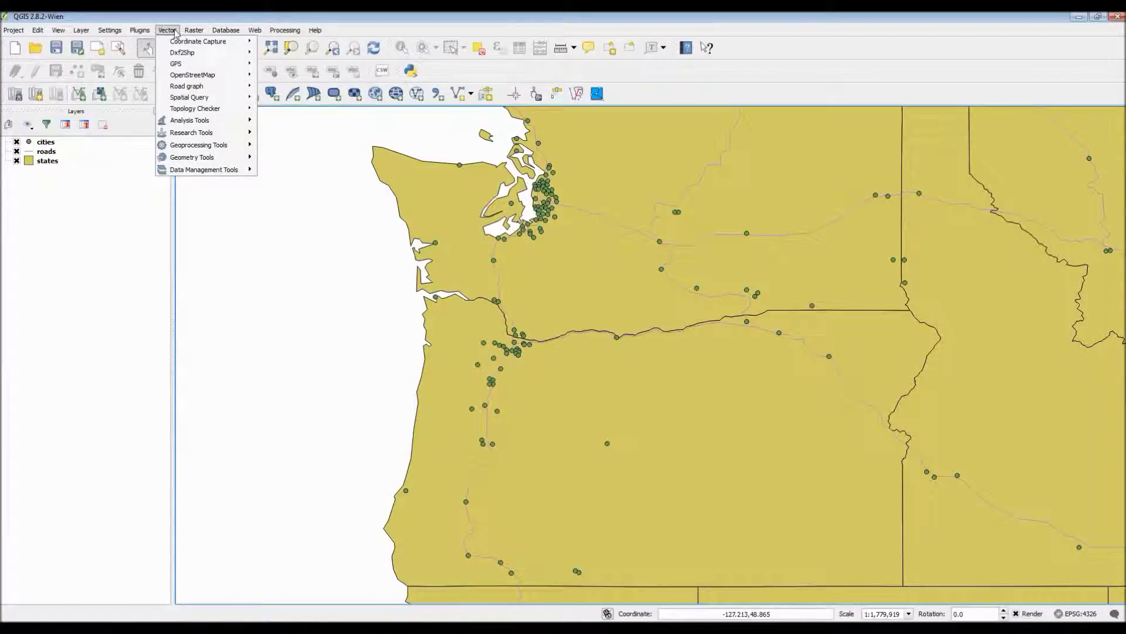
mouse_move(194, 32)
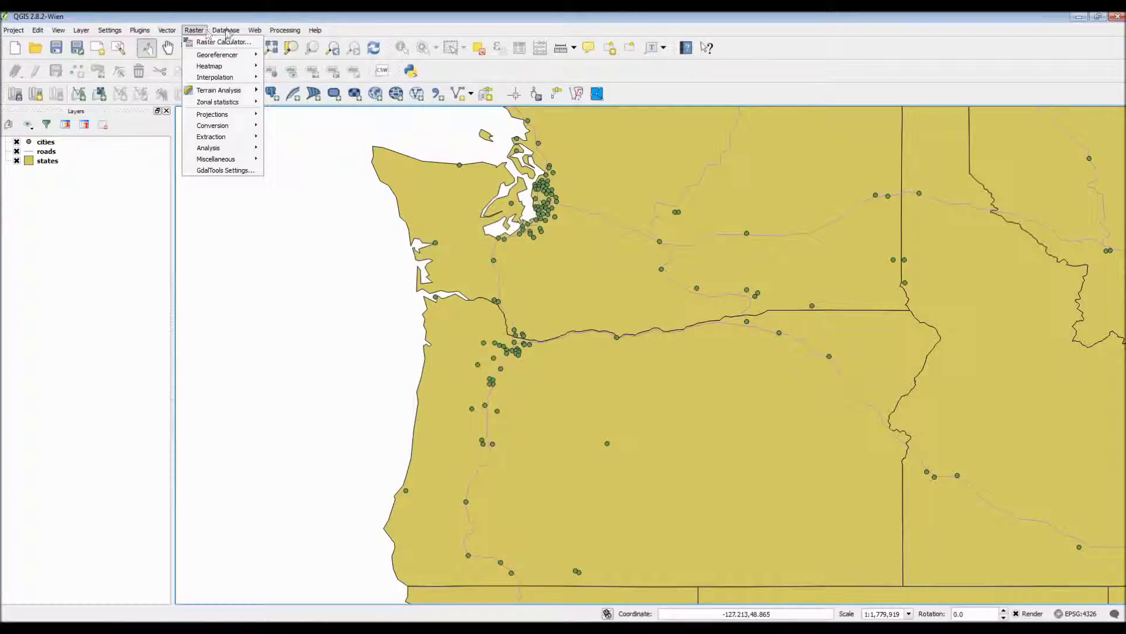
mouse_move(236, 35)
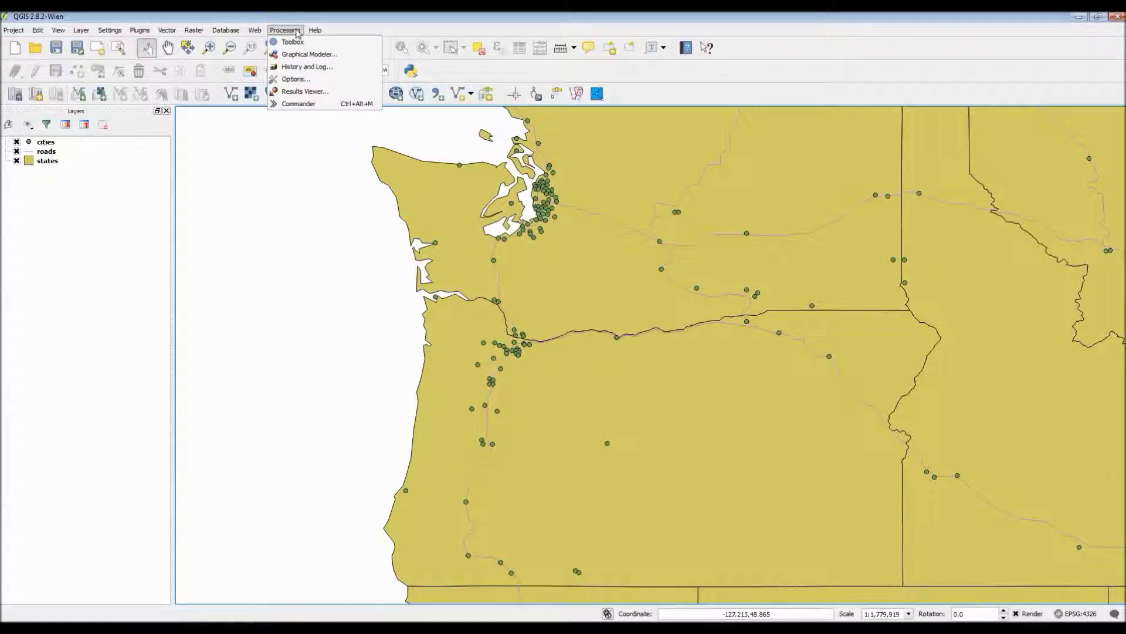
mouse_move(321, 32)
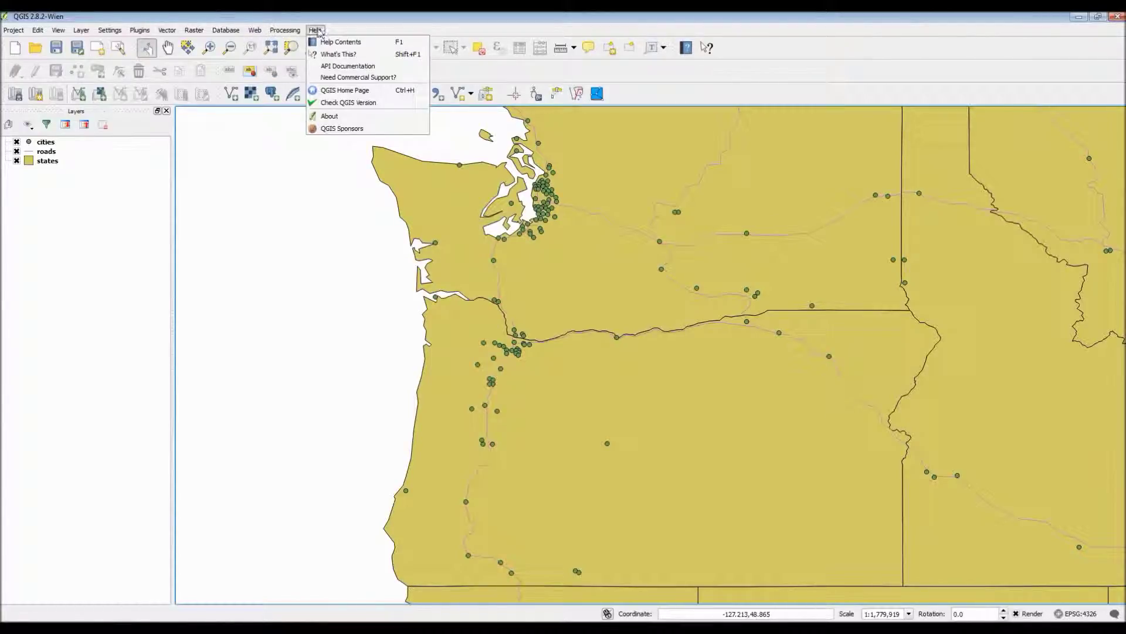
click(318, 32)
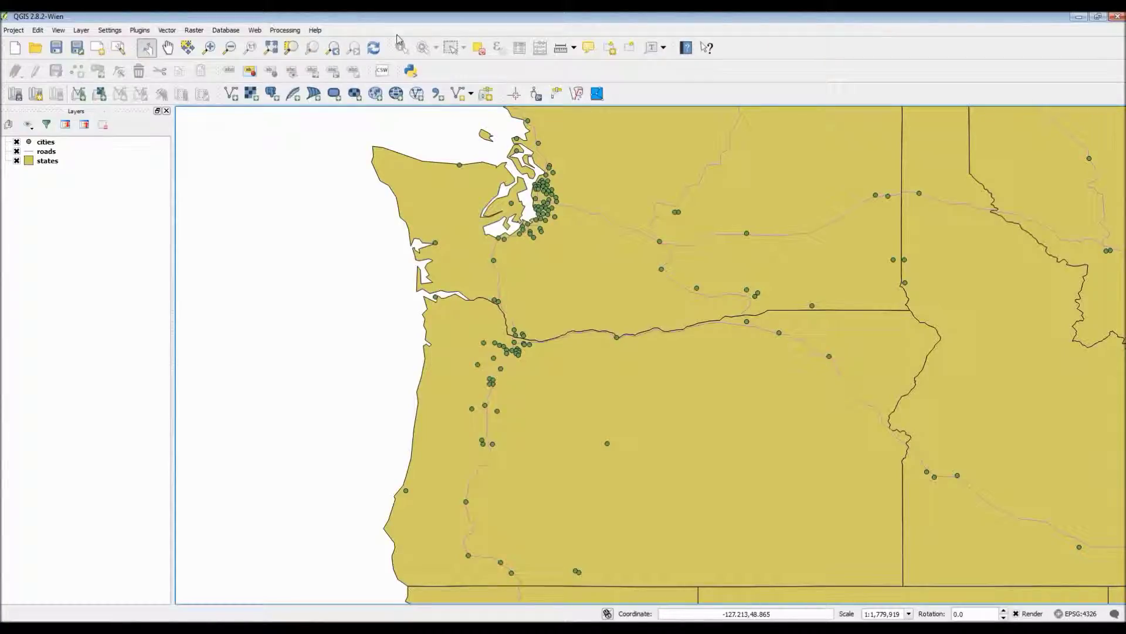
right_click(772, 71)
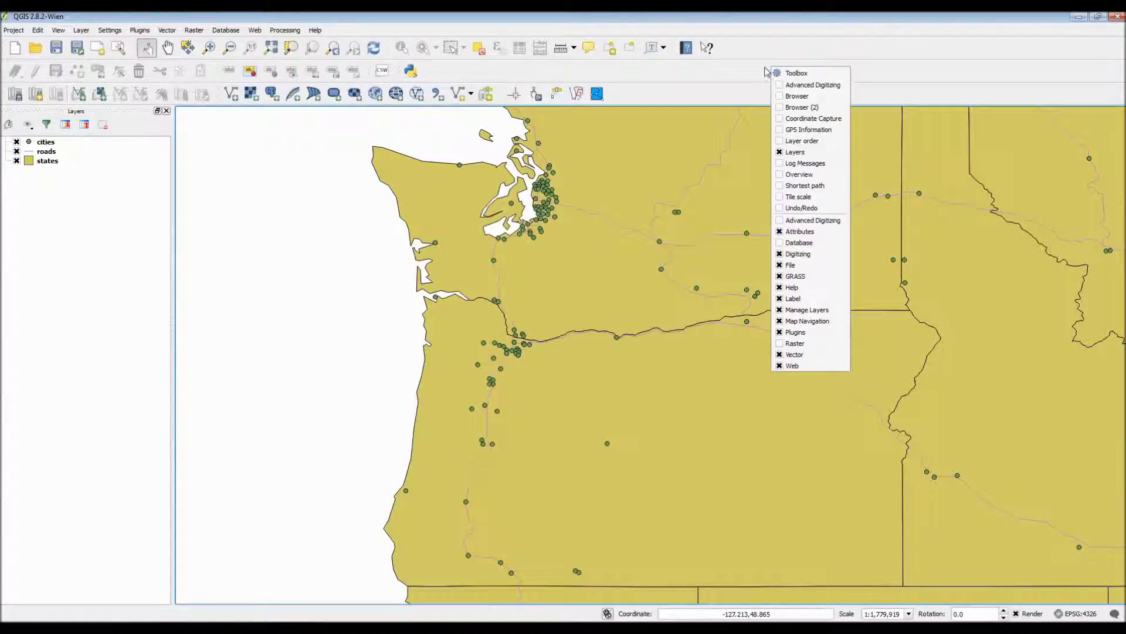